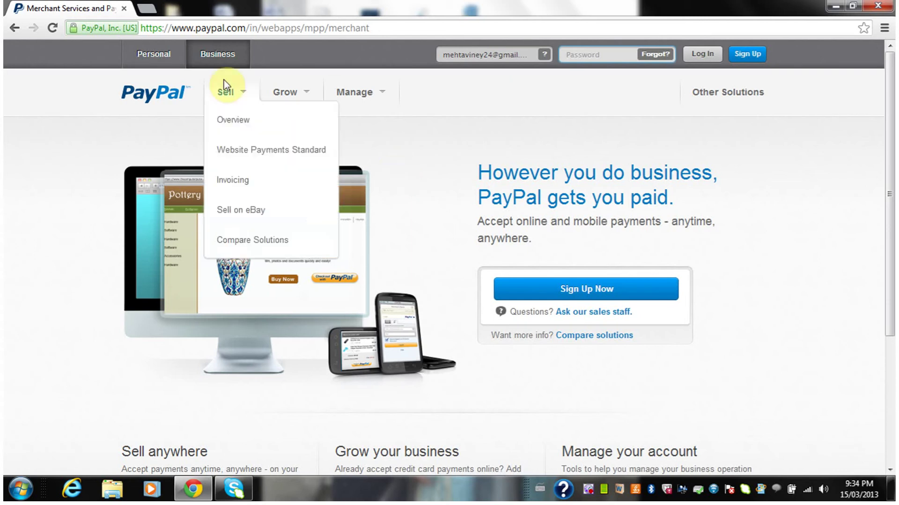
Open the PayPal account sign-up page from the business page
click(269, 29)
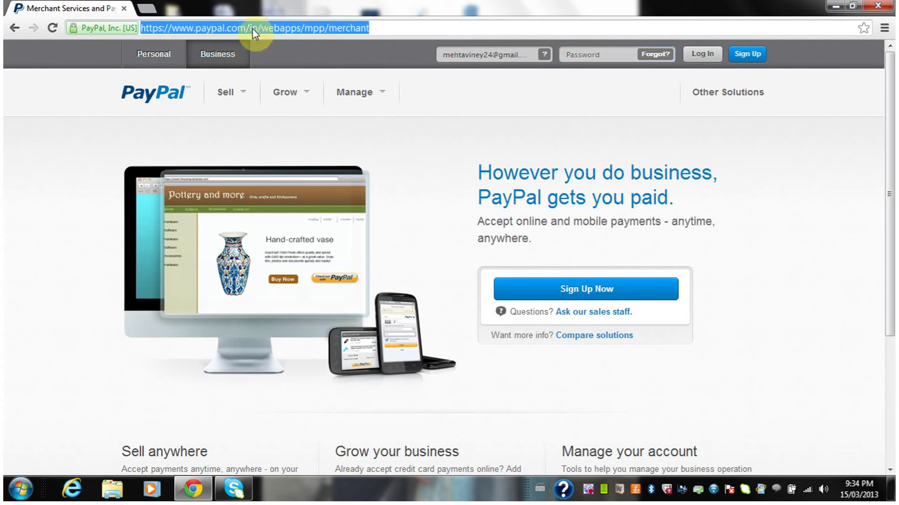
click(255, 27)
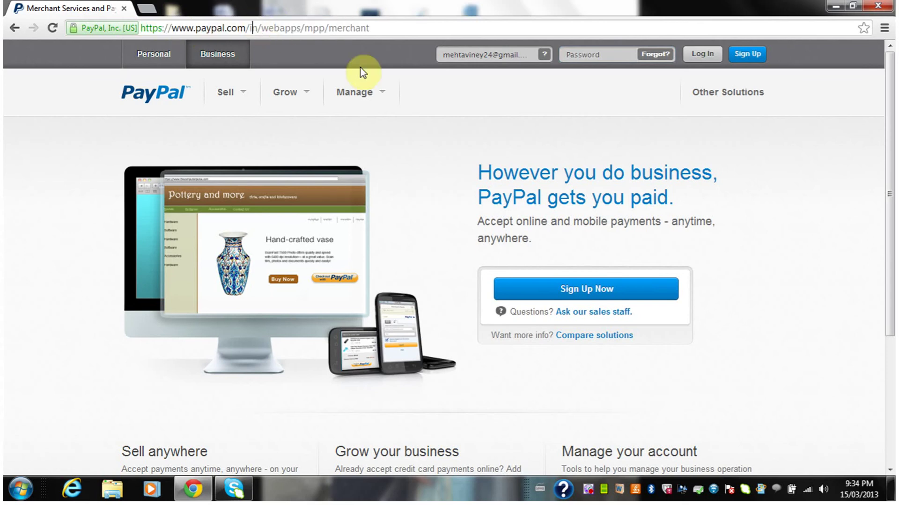
click(573, 293)
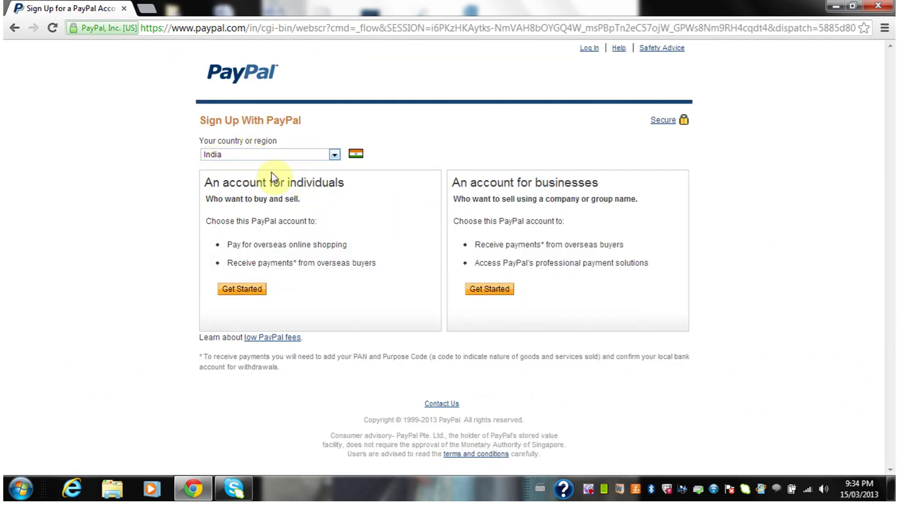
Check the country or region choices for the sign-up and keep India selected
click(218, 157)
click(217, 167)
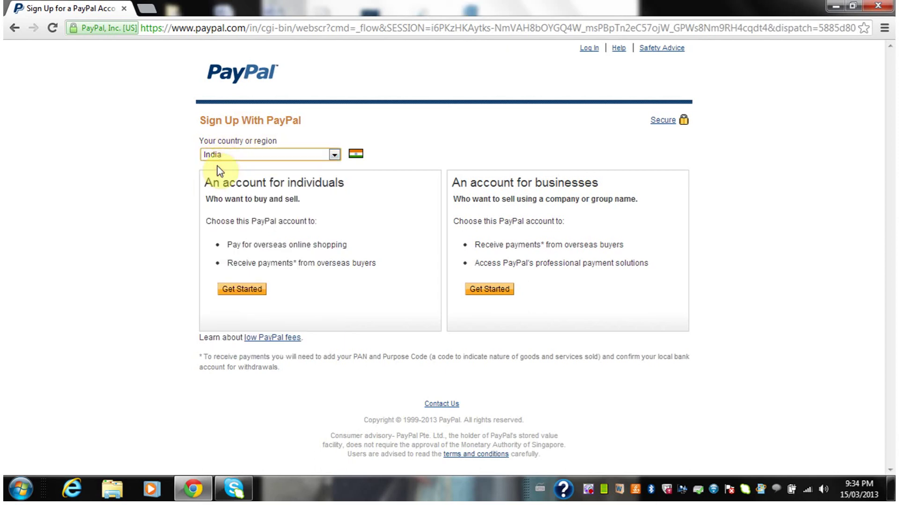
click(227, 158)
click(169, 172)
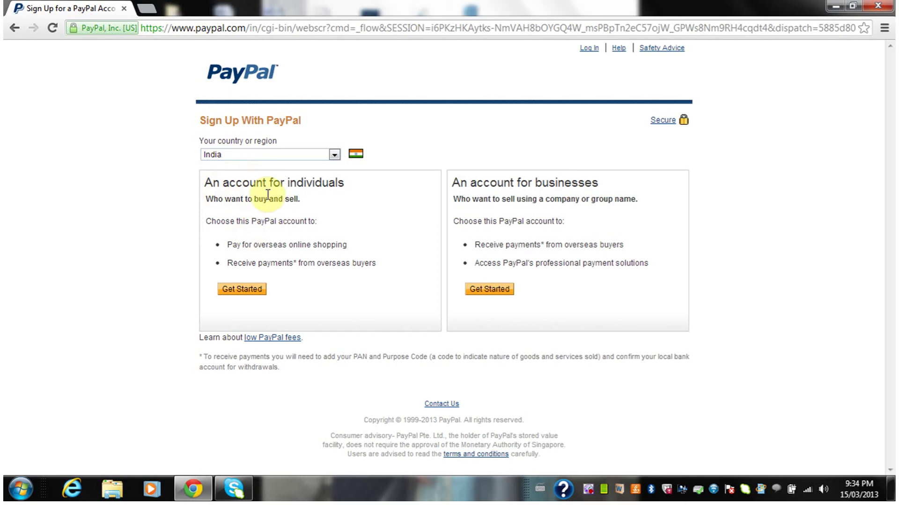
Compare the individual and business account options and start signing up for an individual account
drag(208, 179, 399, 185)
drag(458, 183, 528, 184)
drag(630, 190, 603, 196)
click(594, 220)
click(242, 293)
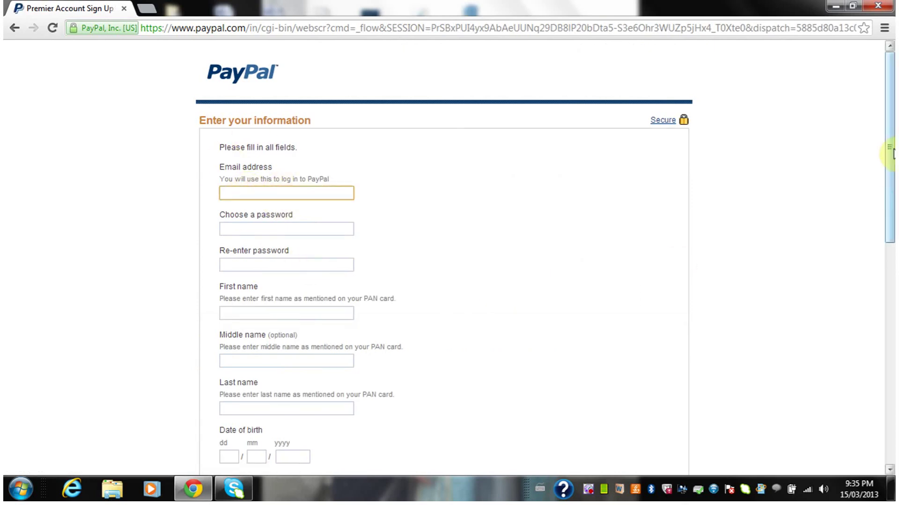
Examine the email address, password and password confirmation fields of the sign-up form
mouse_move(890, 148)
mouse_down()
mouse_move(891, 358)
mouse_move(875, 147)
mouse_up()
click(239, 189)
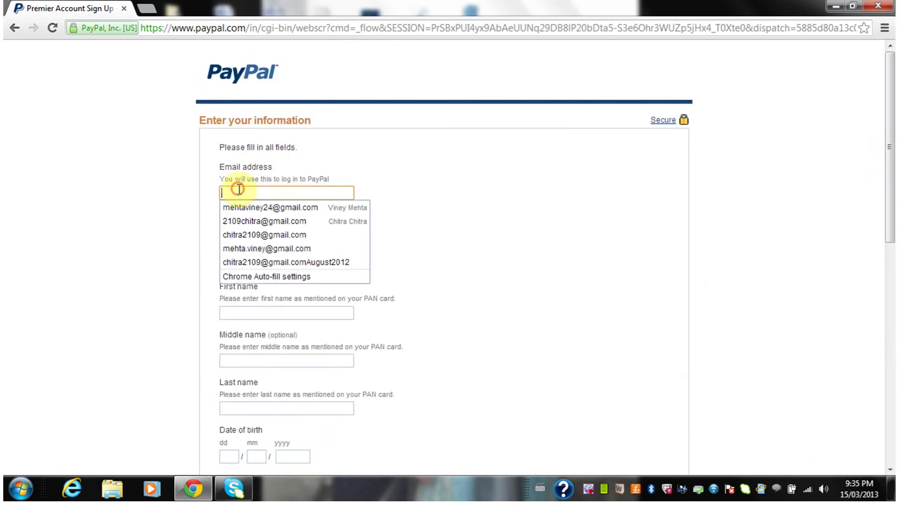
click(193, 198)
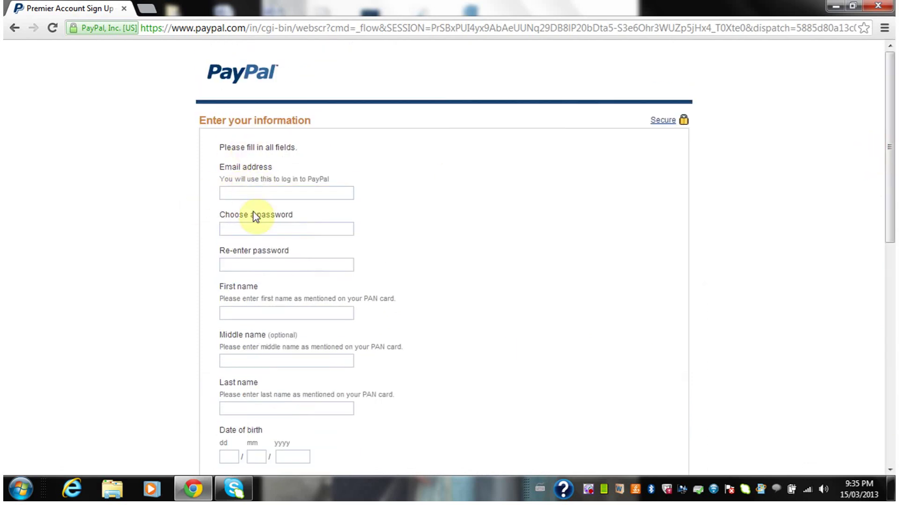
click(257, 228)
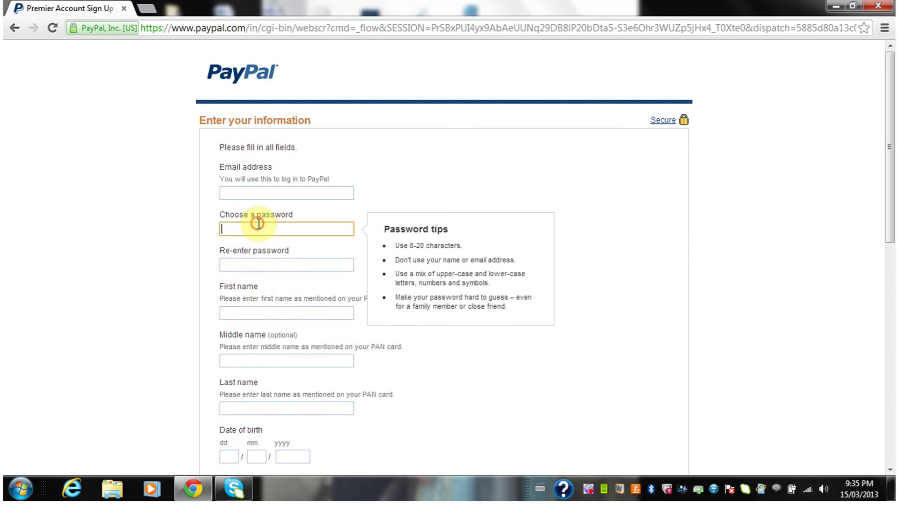
click(242, 265)
Fill in the first, middle and last name fields of the sign-up form with sample entries
click(238, 288)
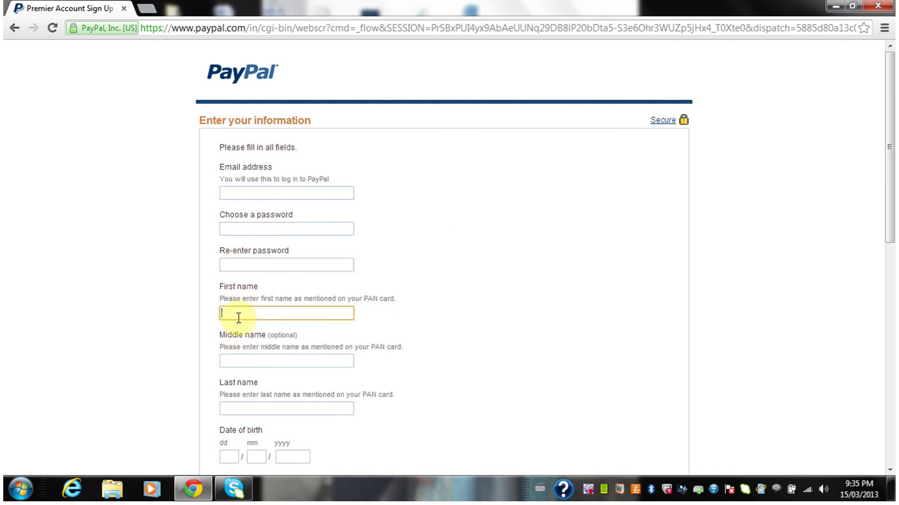
click(241, 358)
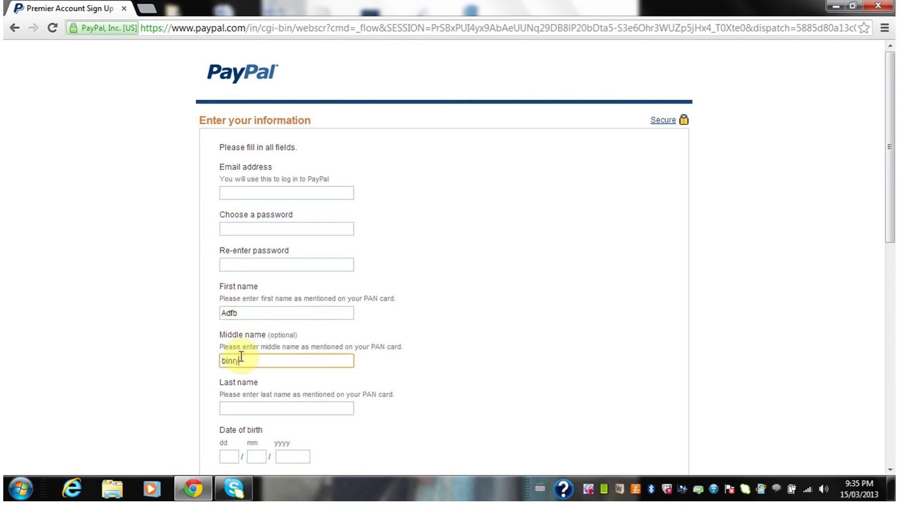
click(232, 411)
text(mehta)
Review the form's remaining fields, including PAN, address, PIN code and mobile number, through to the account creation option
click(892, 278)
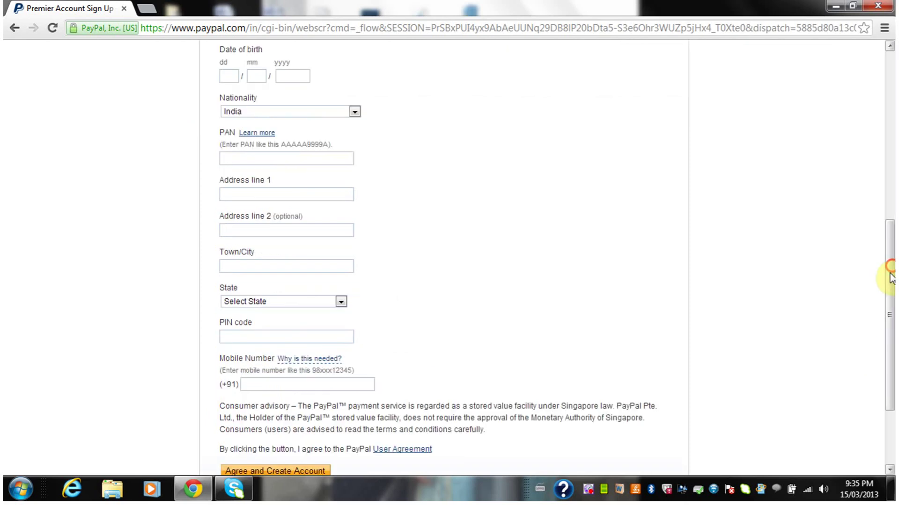
click(232, 229)
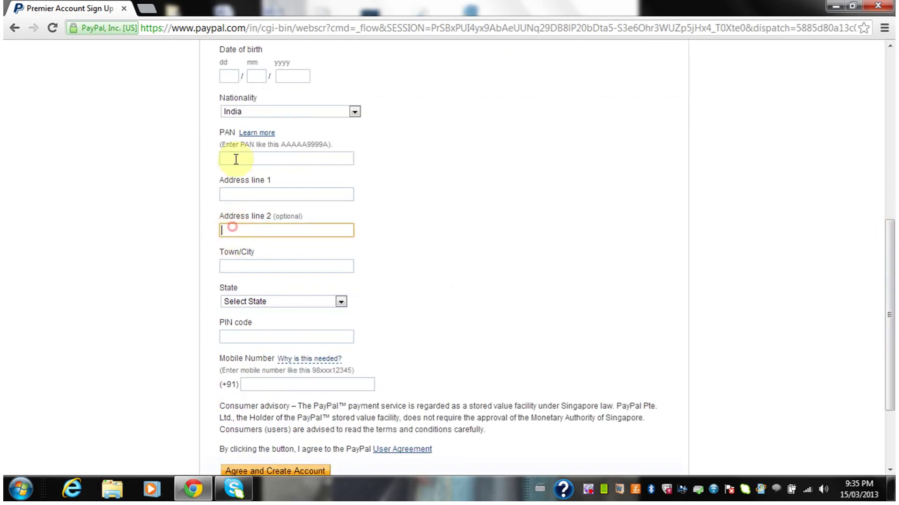
drag(236, 179, 236, 196)
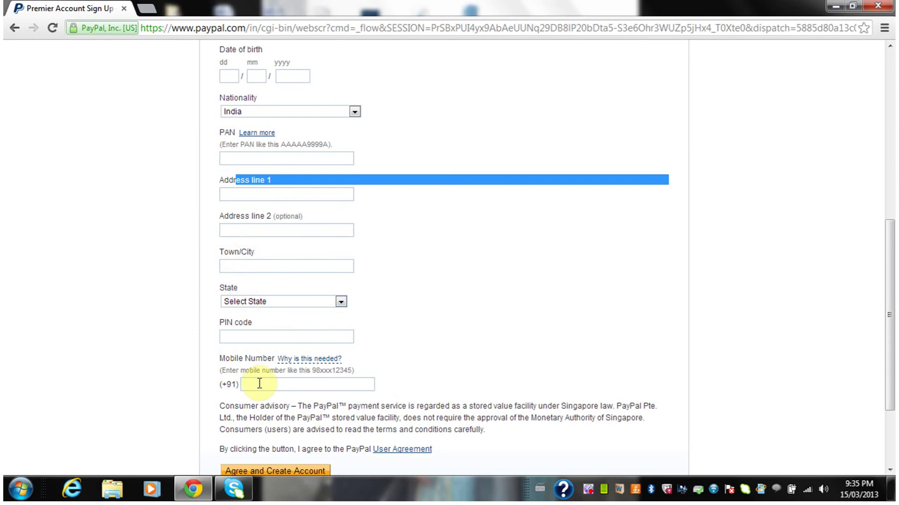
drag(889, 280, 880, 373)
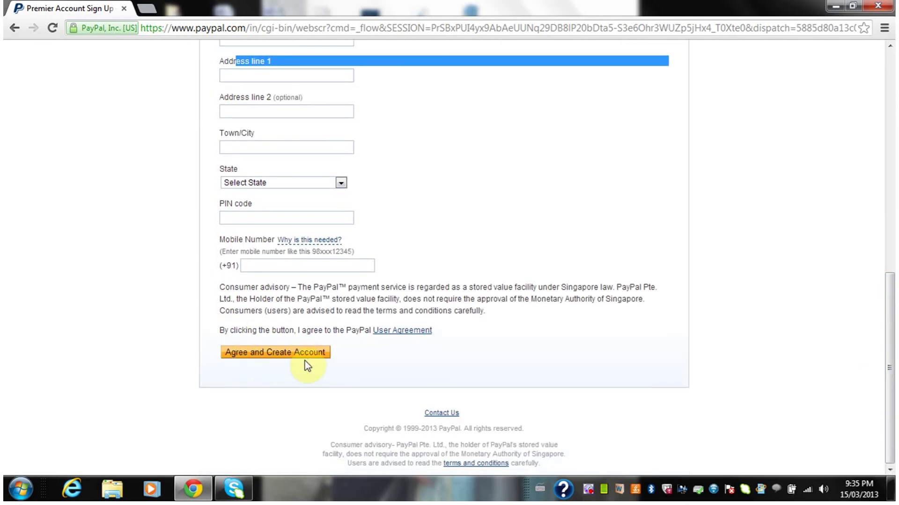
drag(890, 276, 880, 60)
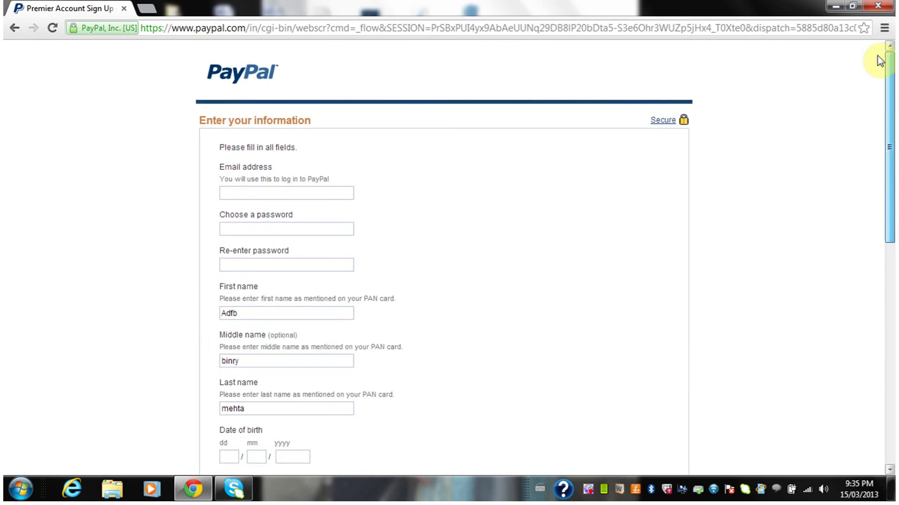
Leave the sign-up form and go to paypal.com
click(206, 31)
text(paypal.com)
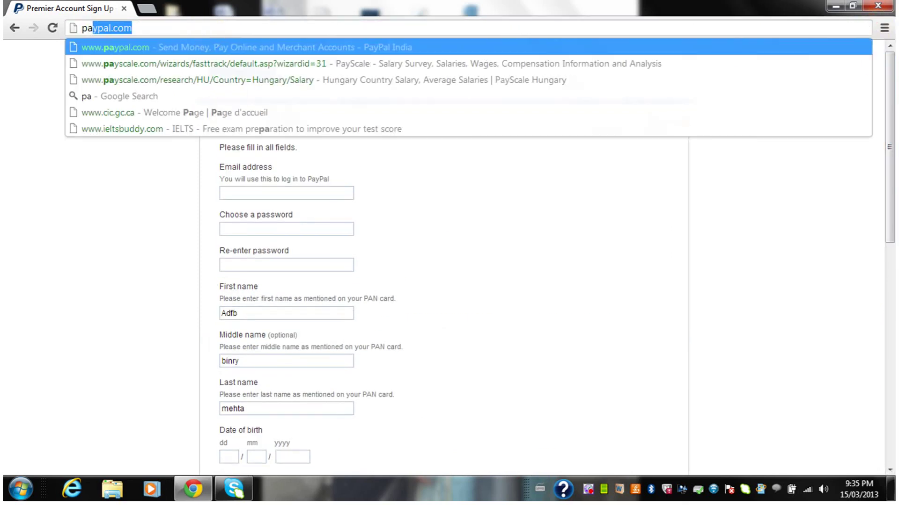
key(Down)
key(Up)
key(Return)
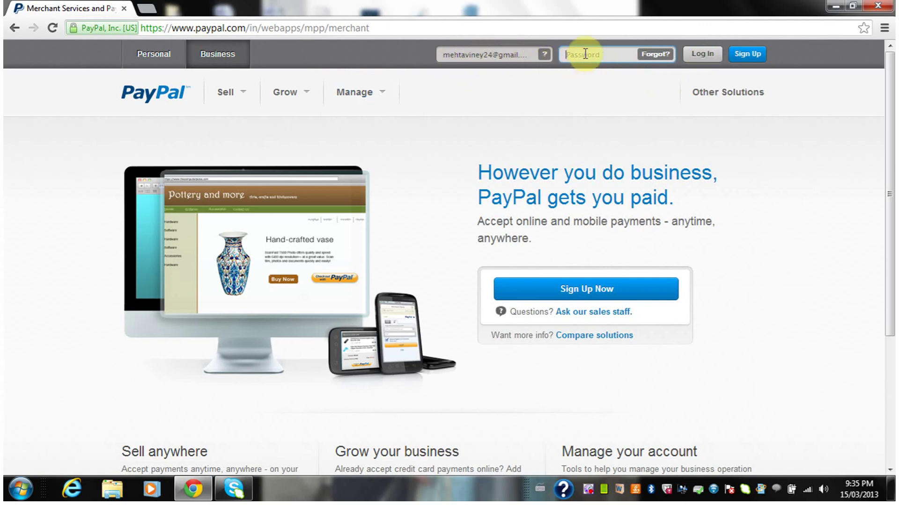
Enter the account password and log in to the existing PayPal account
text(••)
click(712, 54)
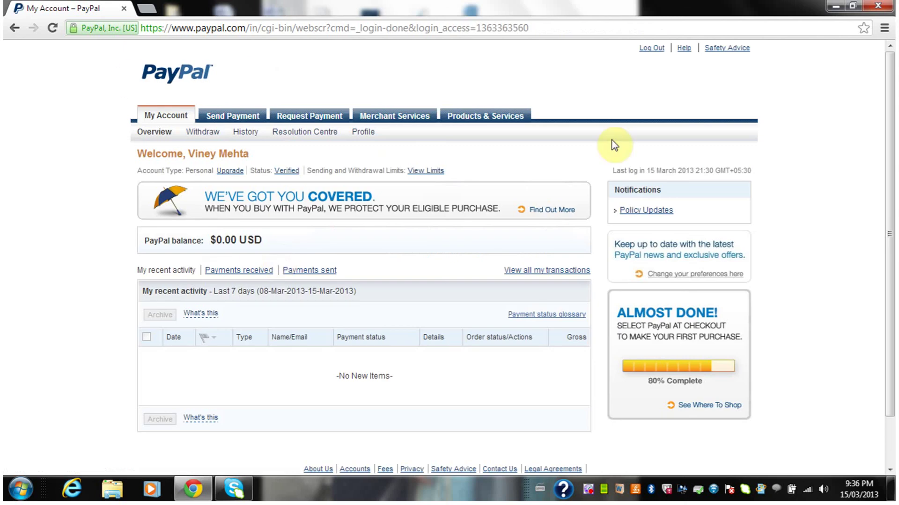
Open the profile's bank account settings and bring up the form for adding a bank account in India
drag(891, 206, 890, 253)
scroll(889, 196, up, 2)
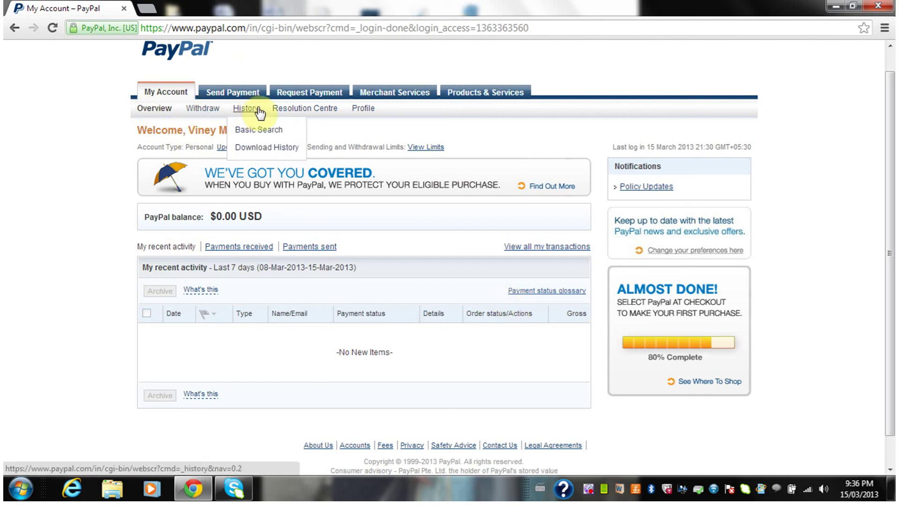
mouse_move(360, 114)
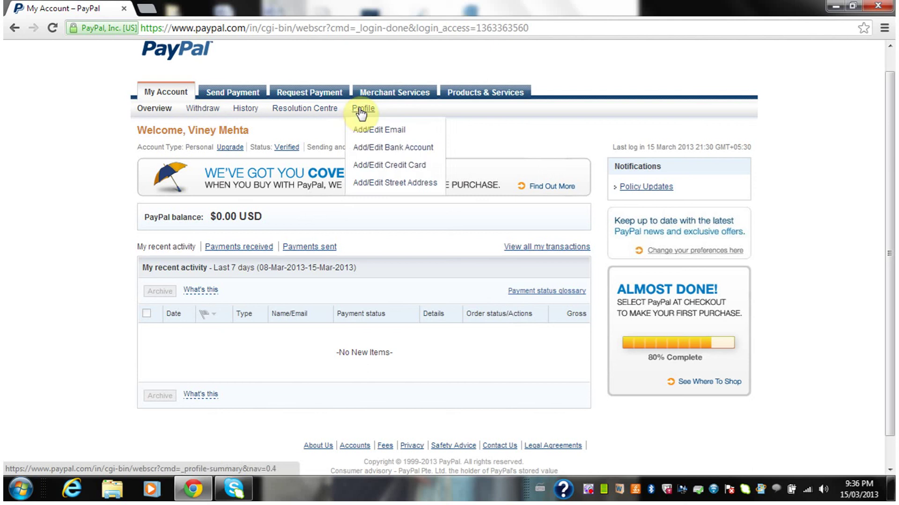
click(405, 148)
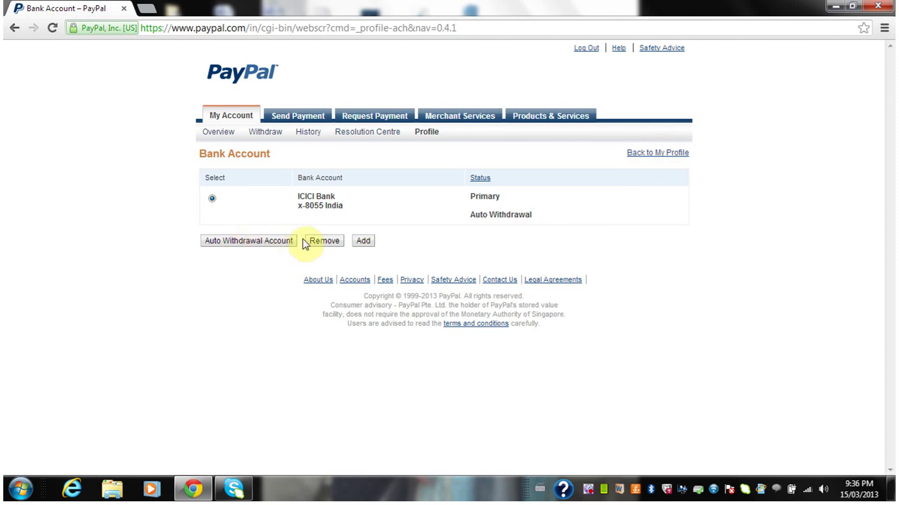
click(363, 241)
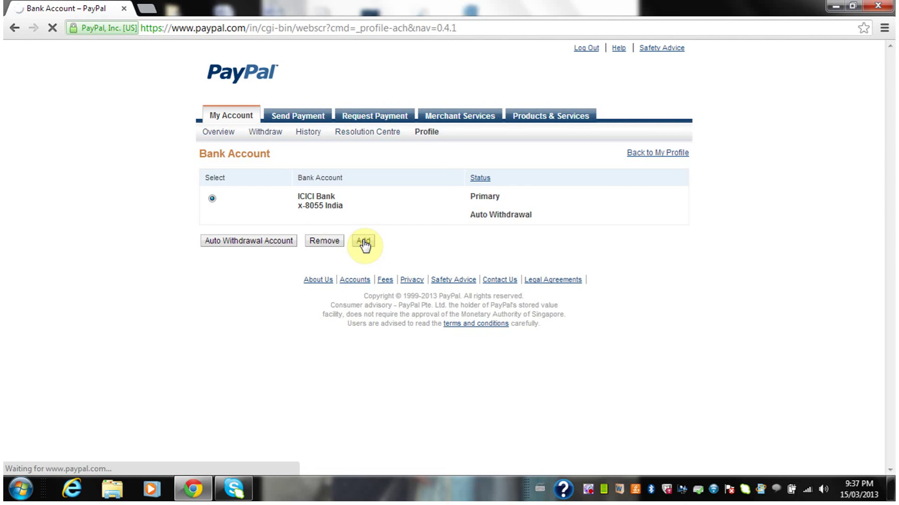
drag(891, 190, 893, 337)
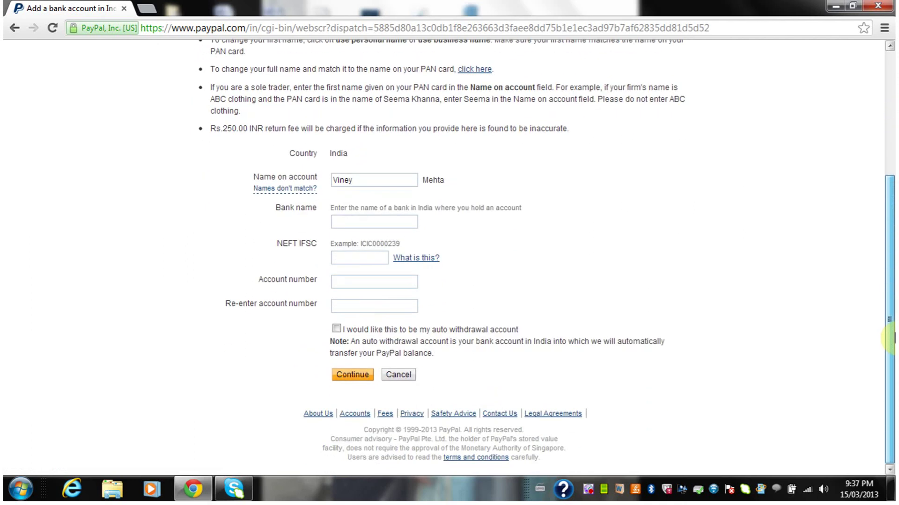
scroll(742, 187, up, 4)
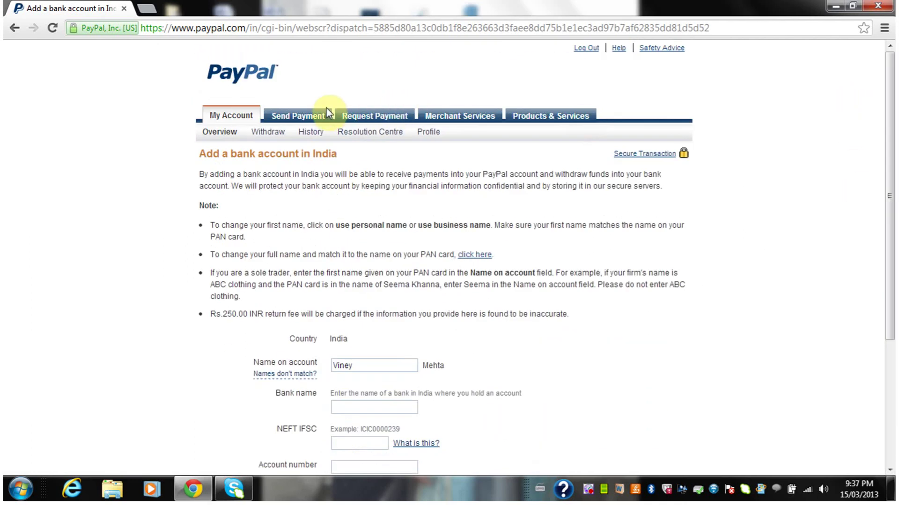
View the credit cards saved in the profile and return to the account overview
mouse_move(430, 136)
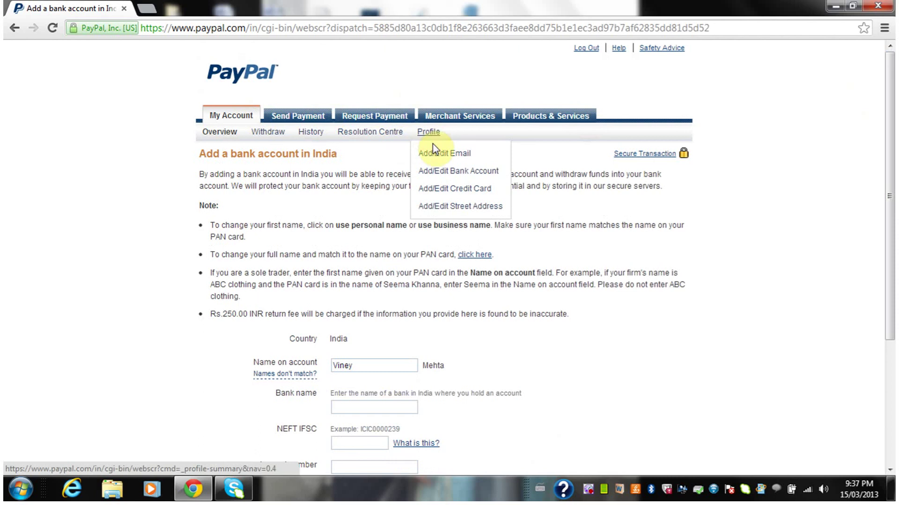
click(453, 187)
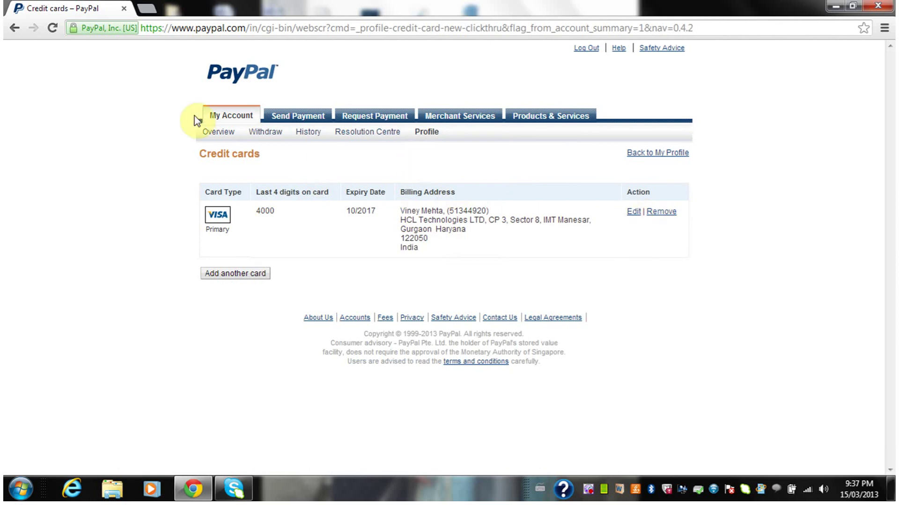
click(225, 116)
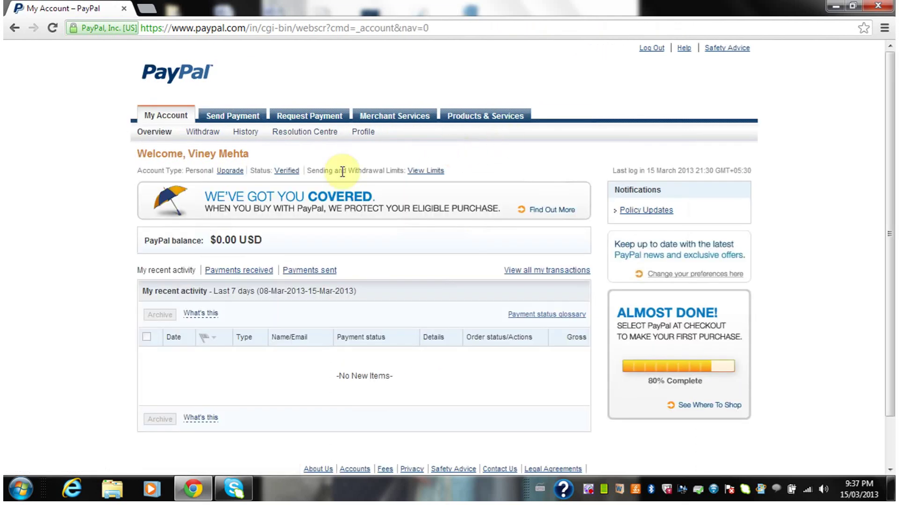
Log out of the PayPal account
mouse_move(357, 139)
click(652, 49)
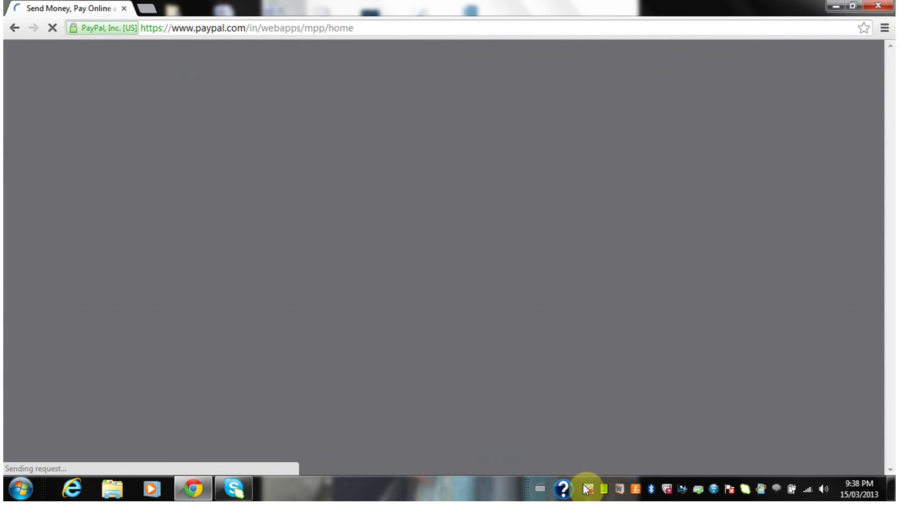
right_click(586, 489)
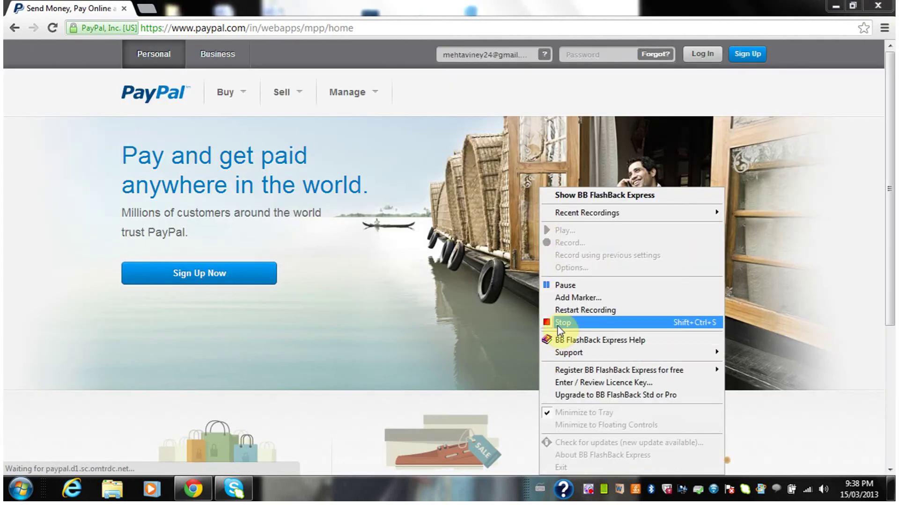